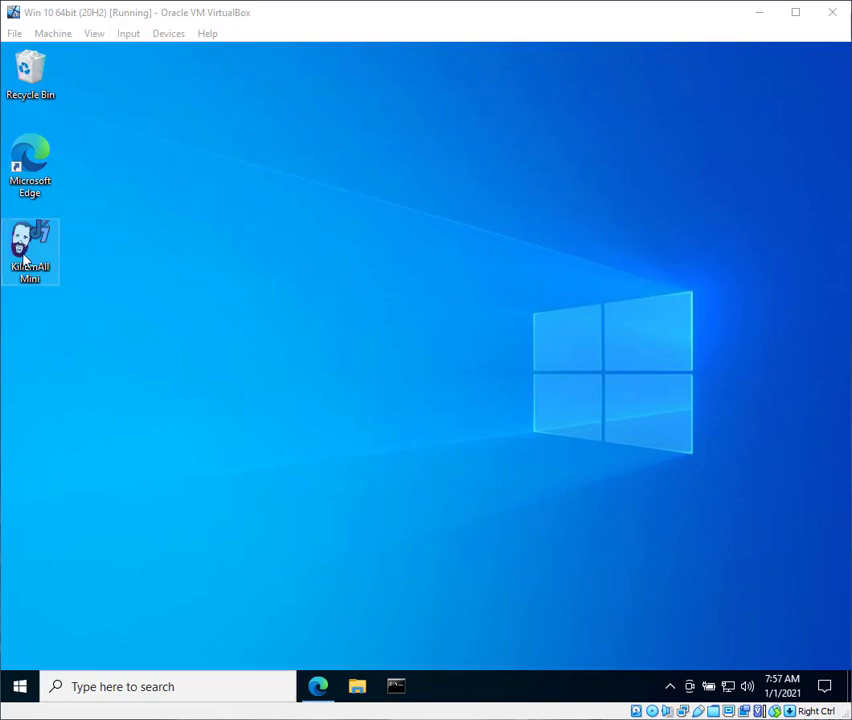
right_click(42, 246)
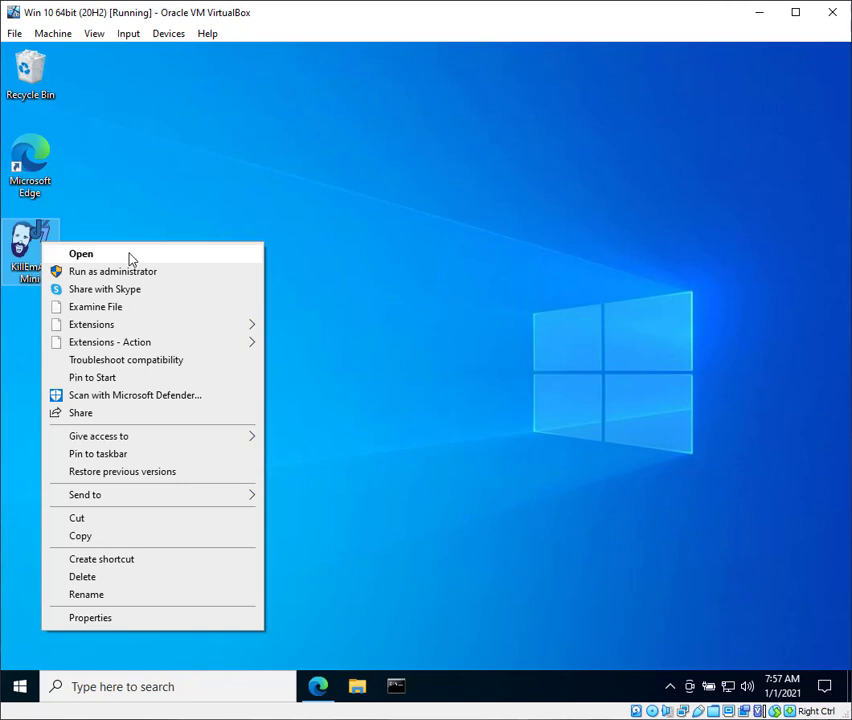
left_click(152, 238)
left_click(152, 238)
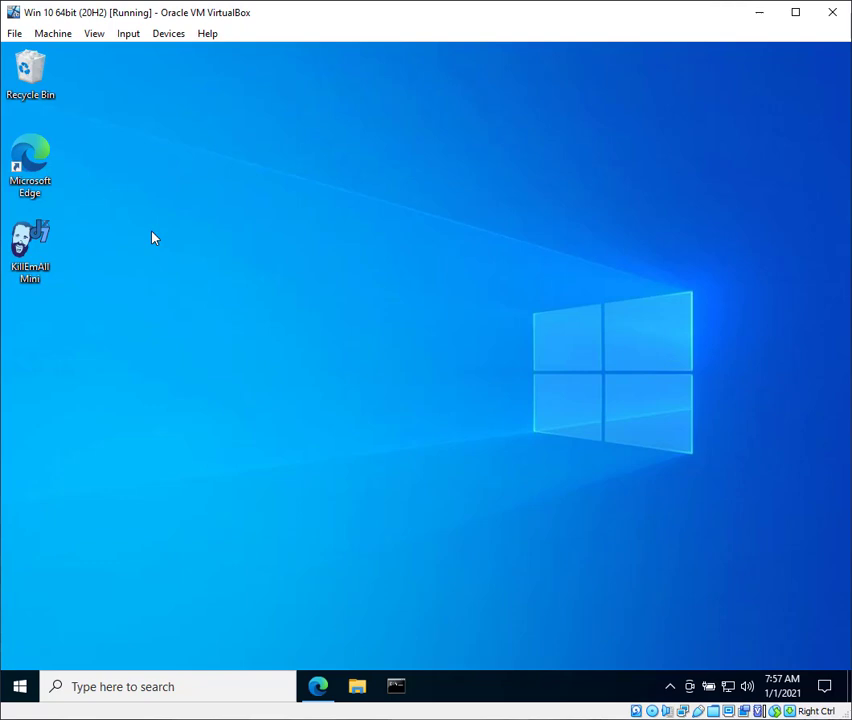
Run KillEmAll Mini from the desktop as a standard user and highlight the run level and the follow-up options in its output
double_click(31, 250)
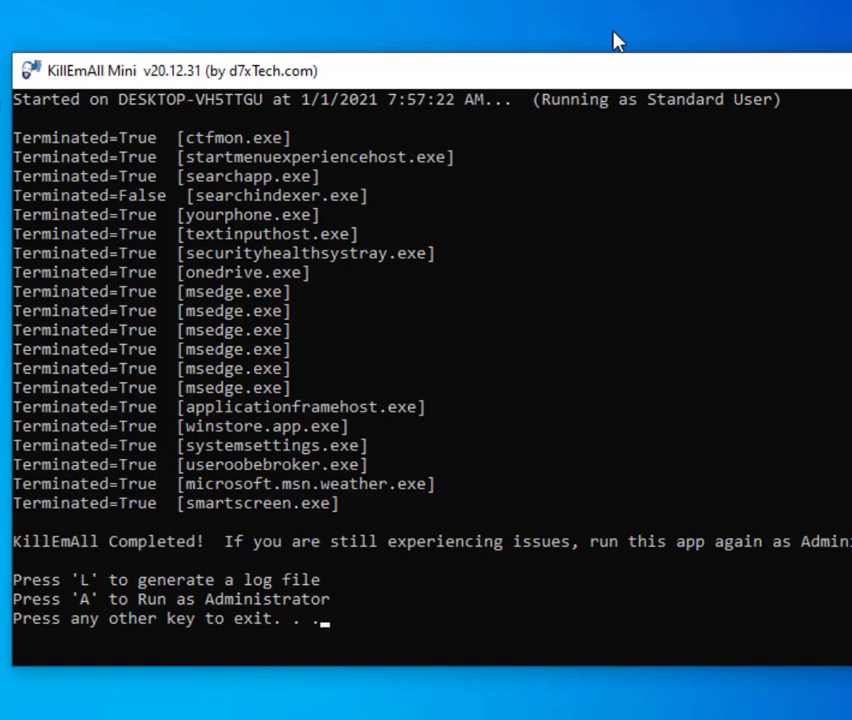
left_click_drag(540, 103, 780, 103)
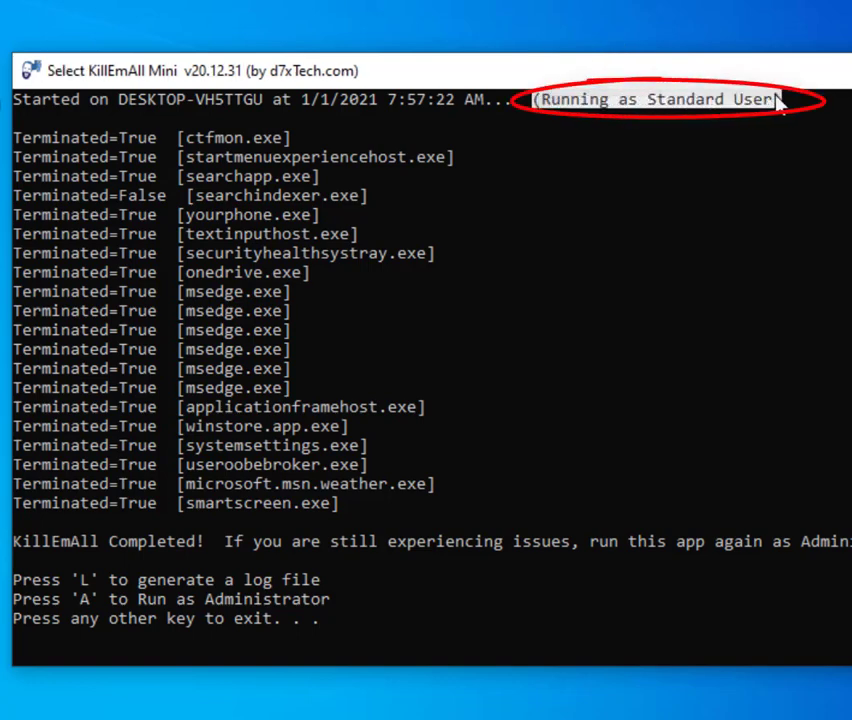
right_click(786, 100)
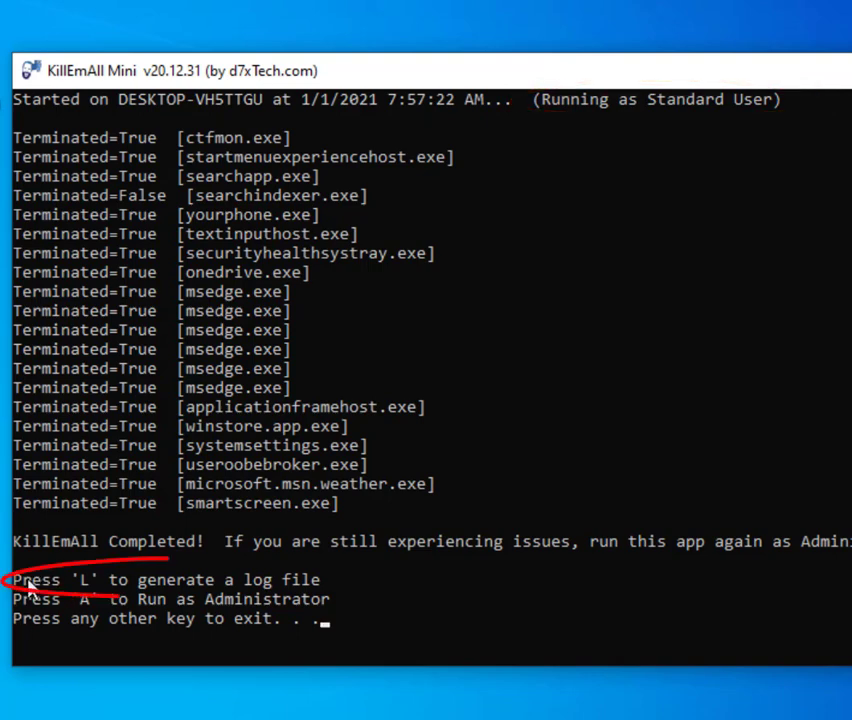
mouse_move(16, 586)
left_mouse_down()
mouse_move(304, 592)
mouse_move(336, 600)
mouse_move(332, 620)
left_mouse_up()
left_click(333, 624)
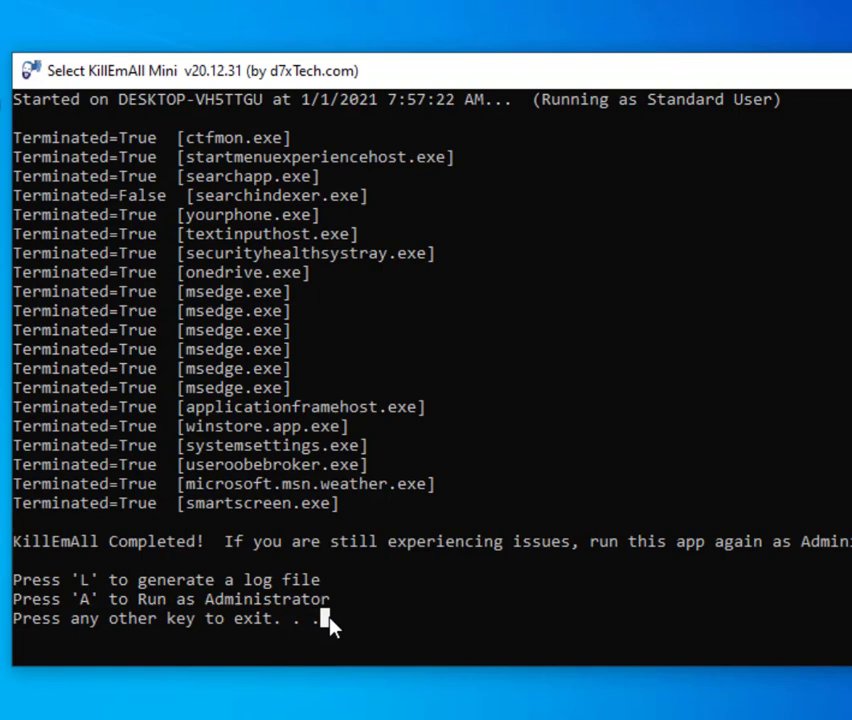
Generate a log file of the standard-user run and point out the KillEmAll_Log file on the desktop
key("l")
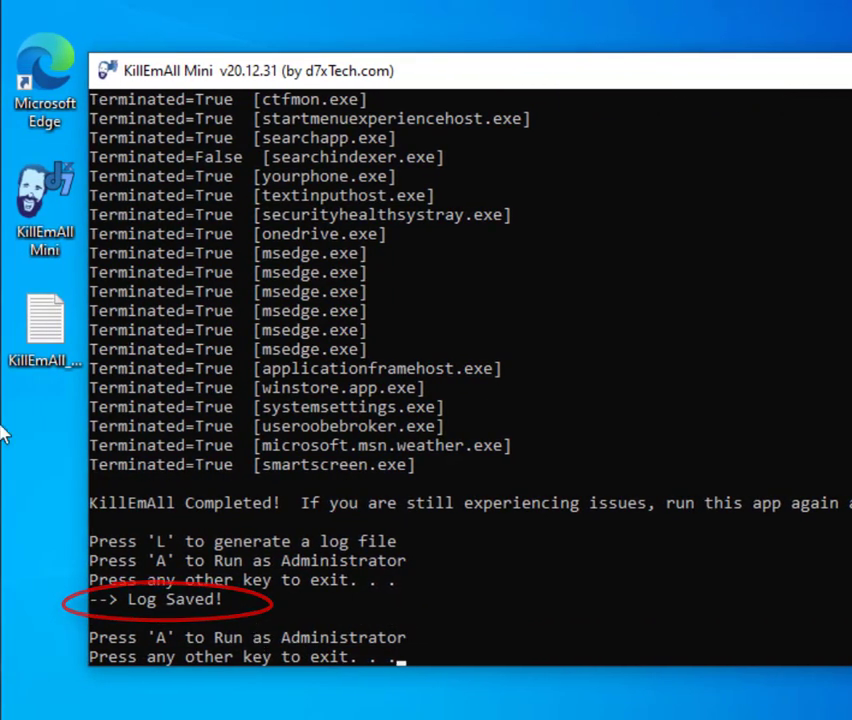
left_click(47, 326)
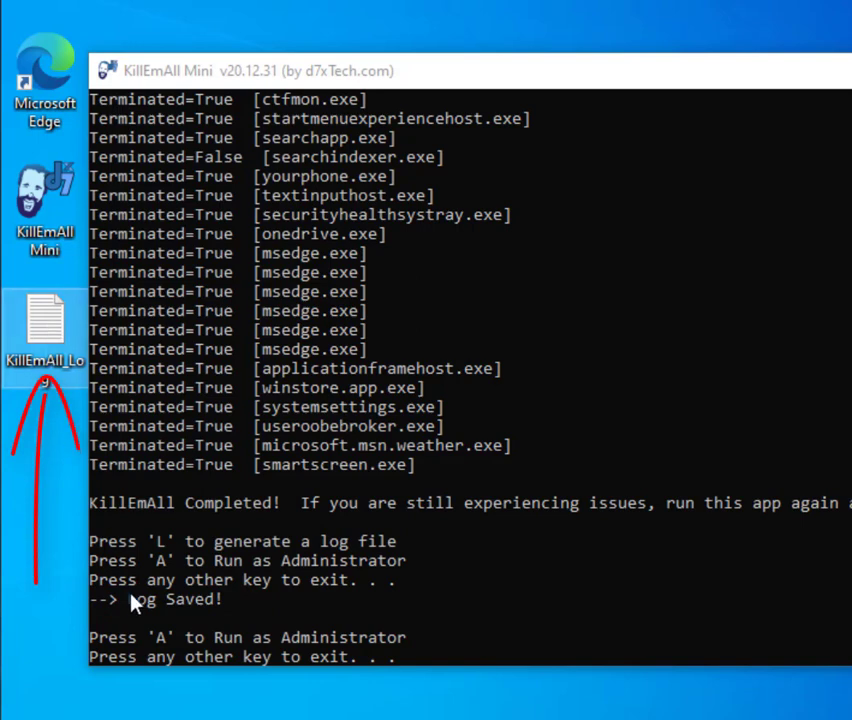
left_click(300, 660)
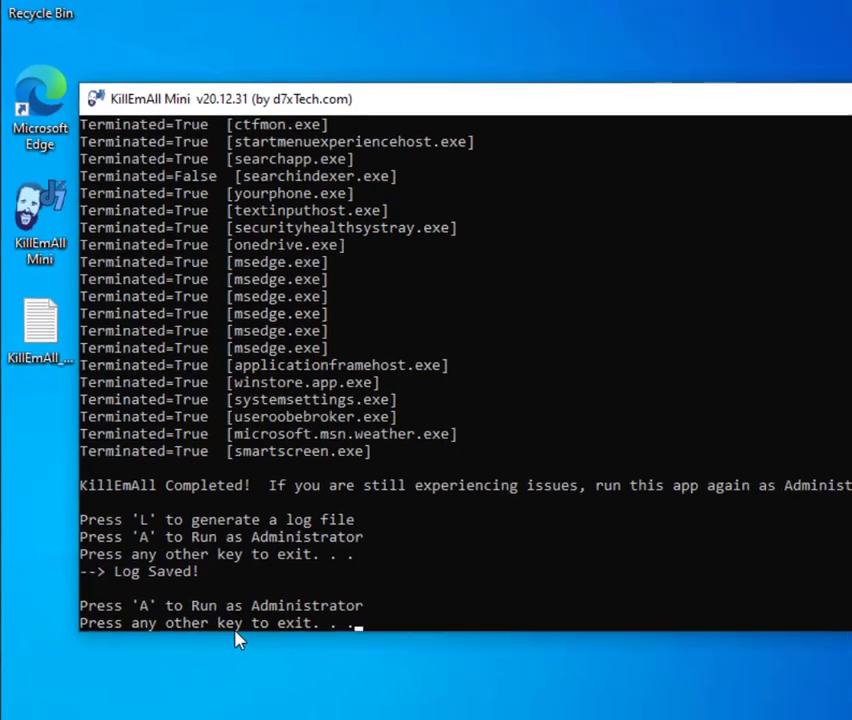
Rerun KillEmAll Mini as Administrator and approve the User Account Control request
key("a")
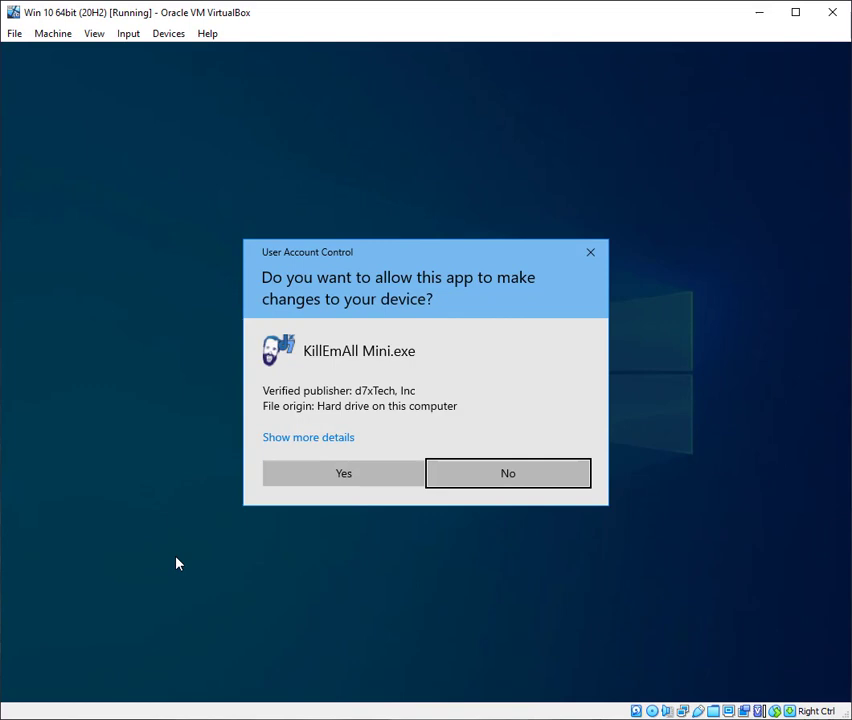
key("Left")
key("Return")
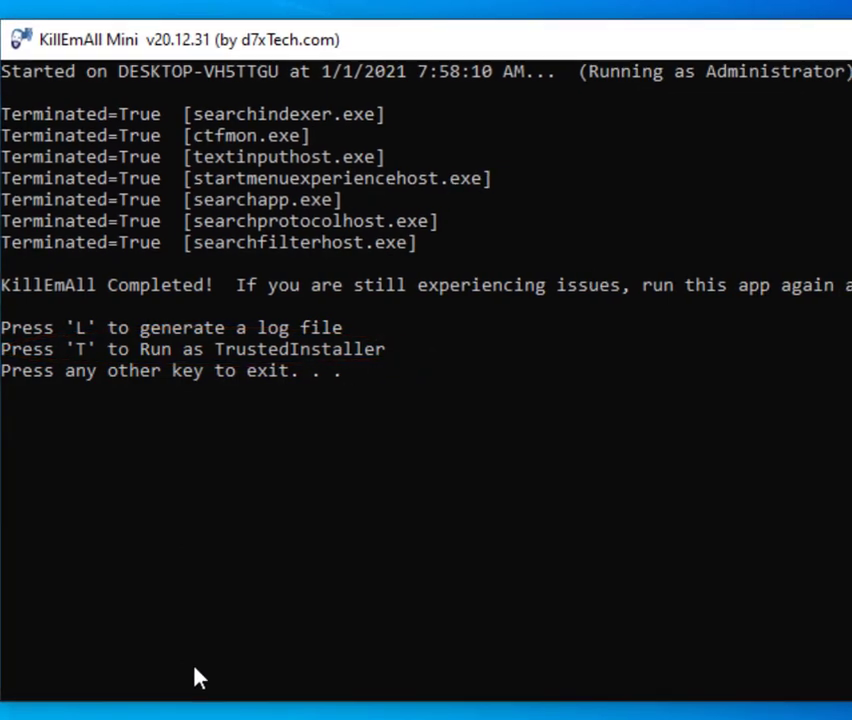
Rerun KillEmAll Mini as TrustedInstaller and generate a log file of that run
key("t")
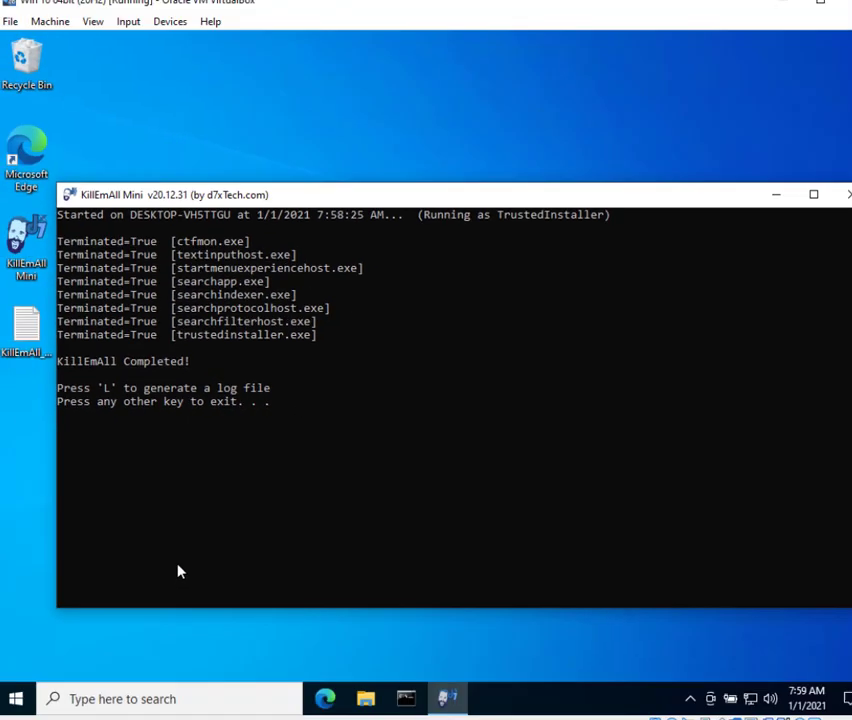
key("l")
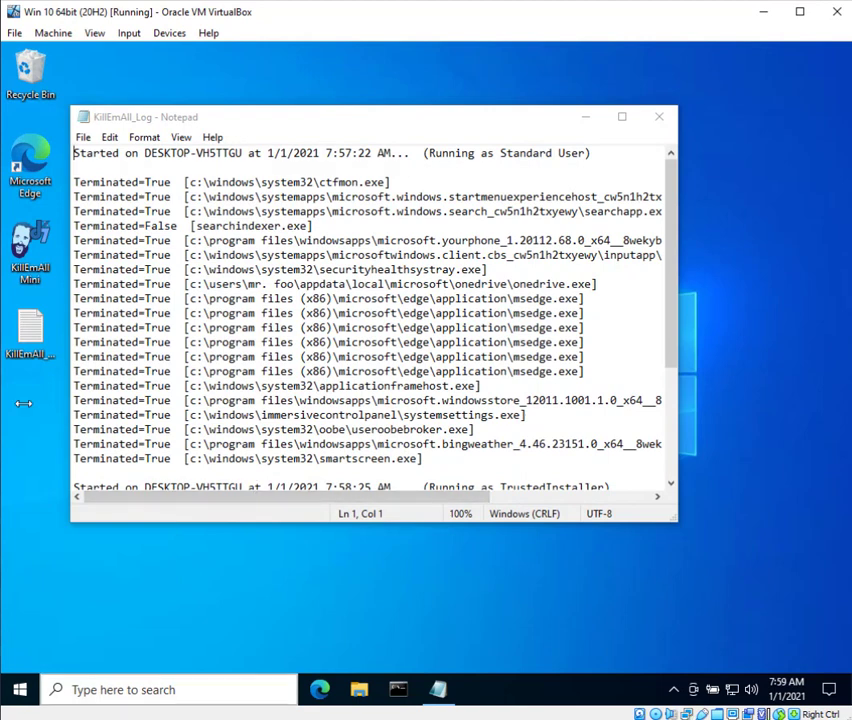
Examine the process paths in the maximized KillEmAll_Log file, highlighting the msedge.exe and microsoft.msn.weather.exe entries, and close the log
left_click(621, 117)
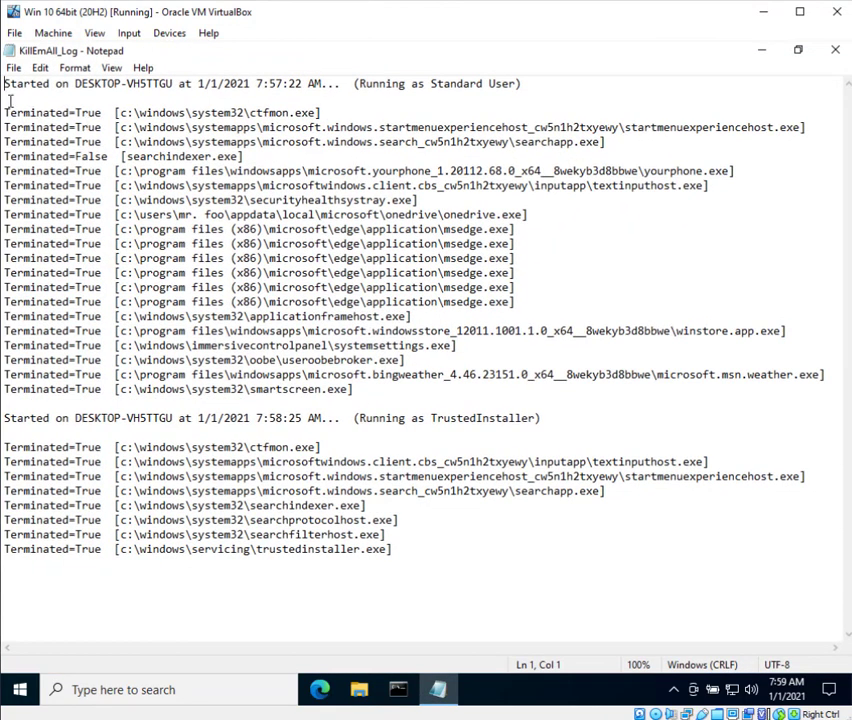
left_click_drag(4, 113, 360, 388)
left_click(346, 258)
left_click_drag(514, 301, 113, 301)
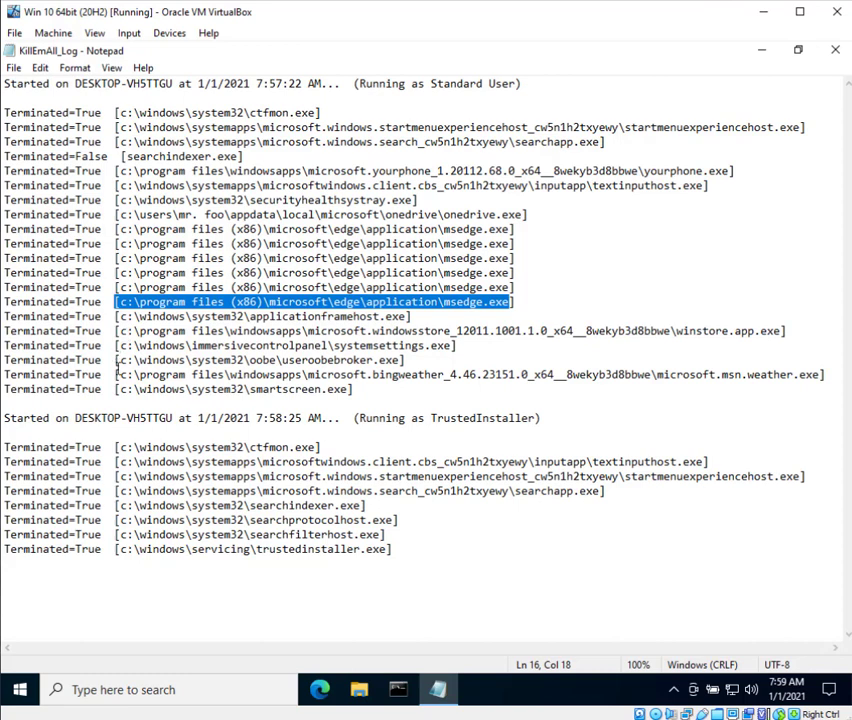
left_click_drag(116, 374, 833, 378)
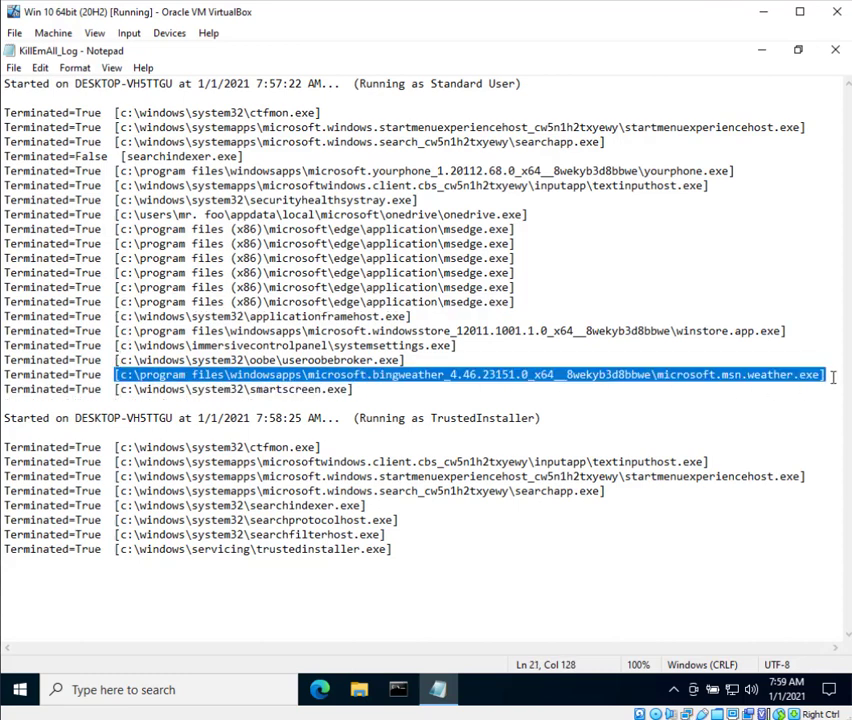
left_click(656, 374)
left_click_drag(656, 374, 820, 372)
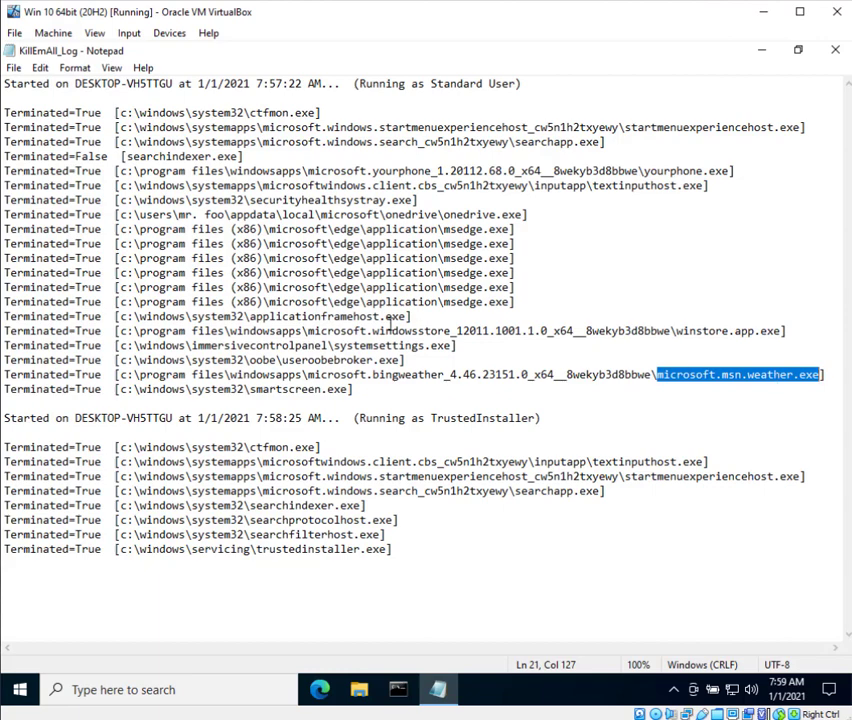
left_click(832, 51)
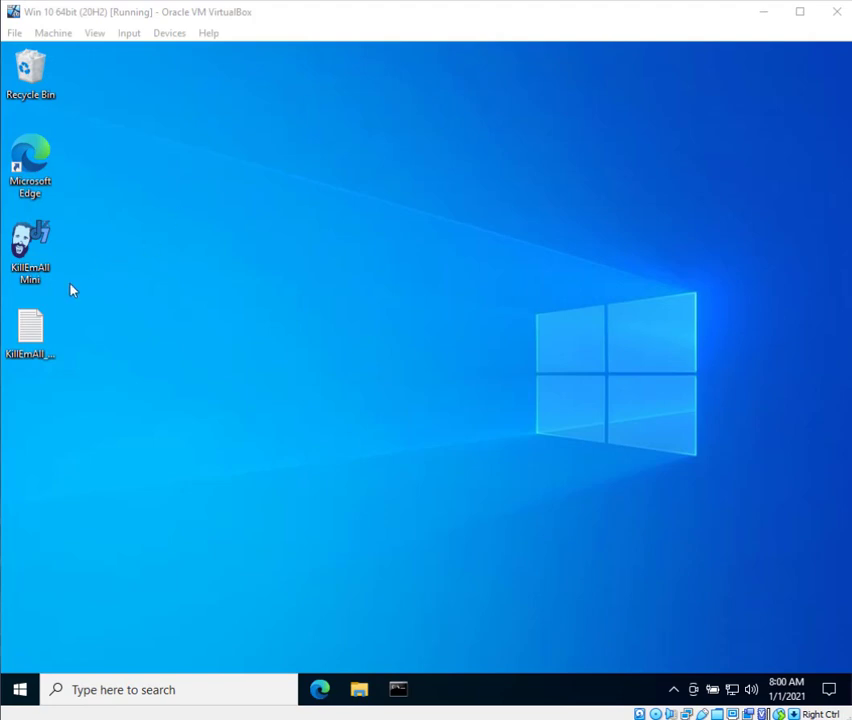
Launch KillEmAll Mini with administrator rights so it starts directly as TrustedInstaller, approving the User Account Control request
left_click(43, 254)
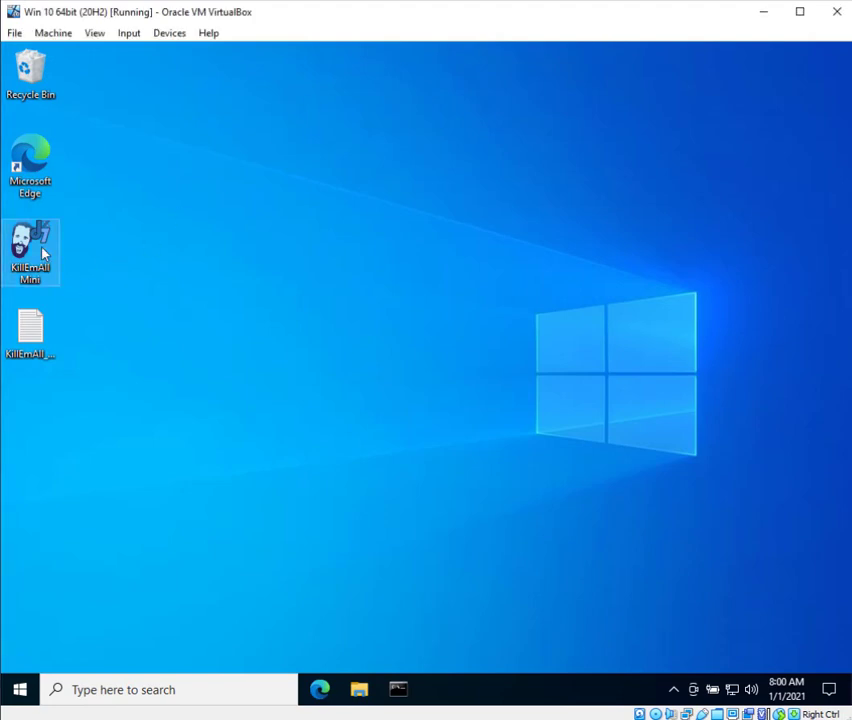
right_click(43, 250)
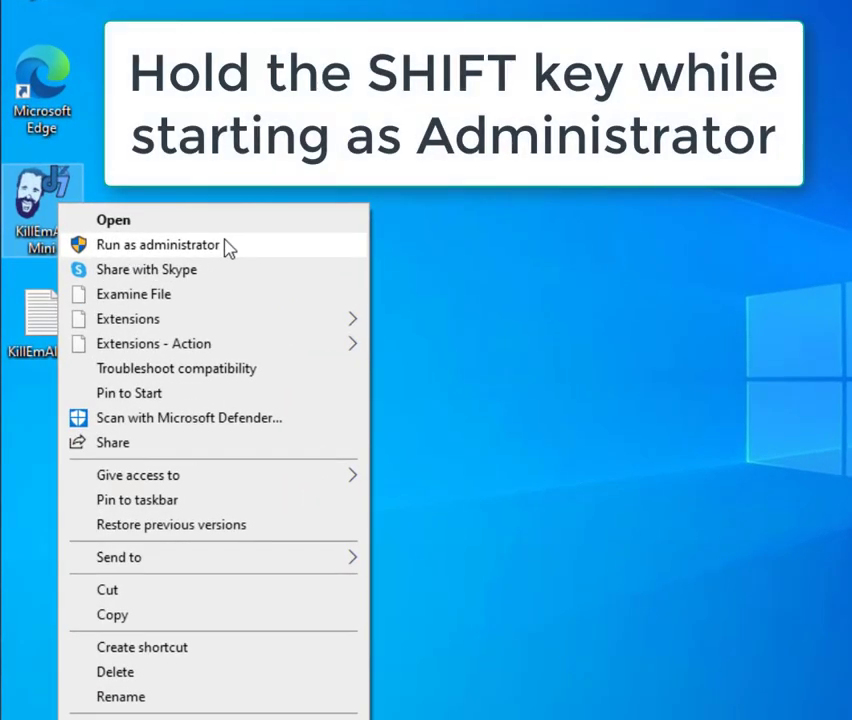
left_click(228, 247)
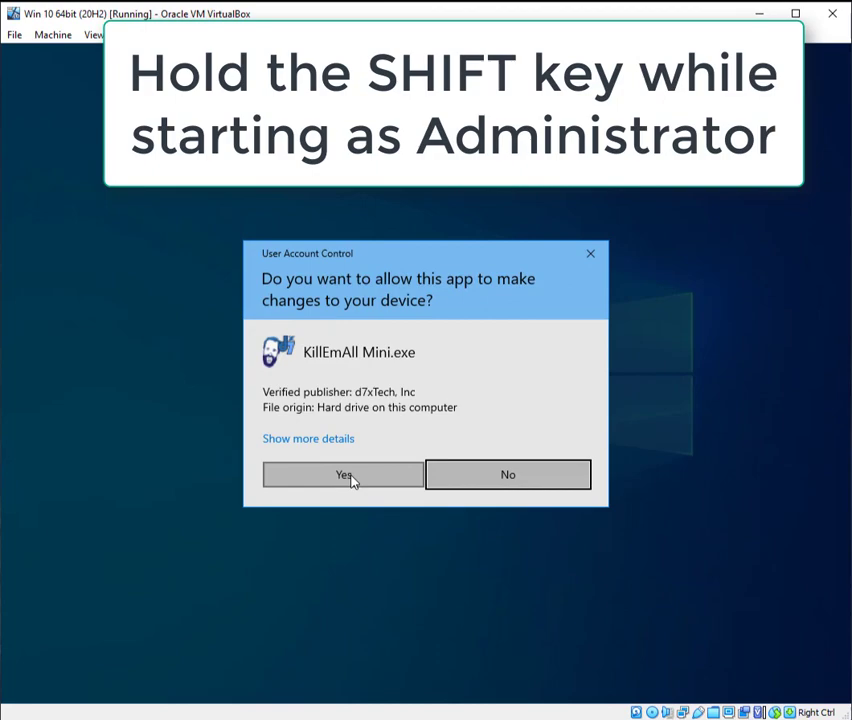
left_click(345, 476)
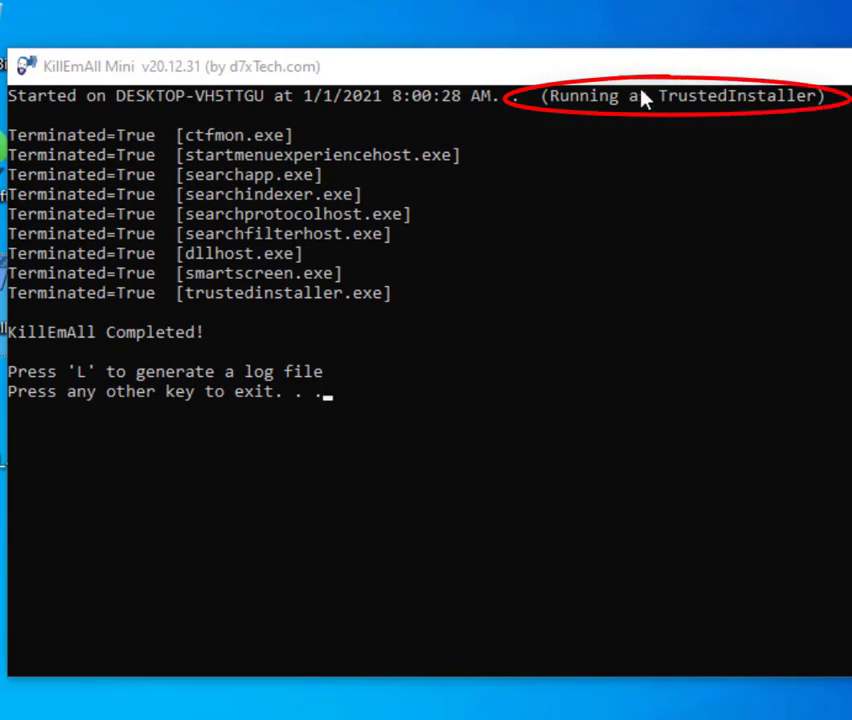
Highlight the TrustedInstaller run level in the output and close the KillEmAll Mini window
left_click_drag(548, 101, 618, 99)
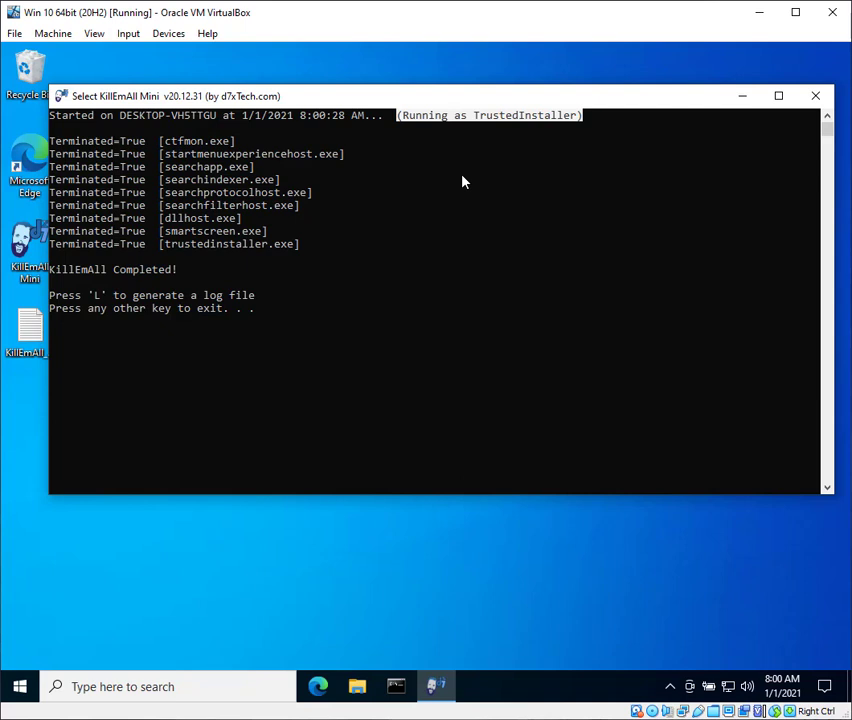
left_click(462, 180)
left_click(818, 97)
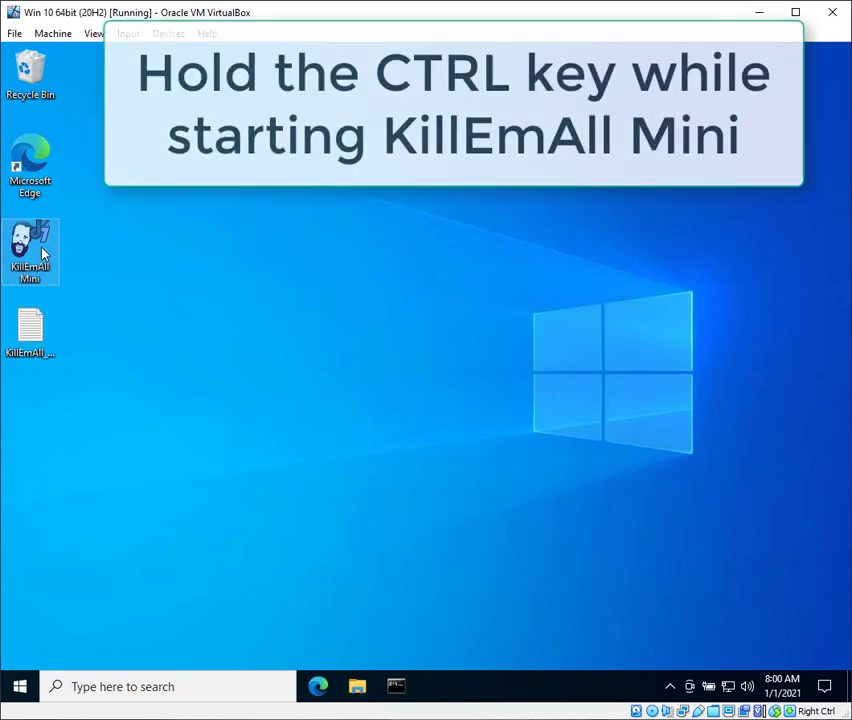
Start KillEmAll Mini in debug mode as a standard user and highlight the mode in its header line
right_click(42, 252)
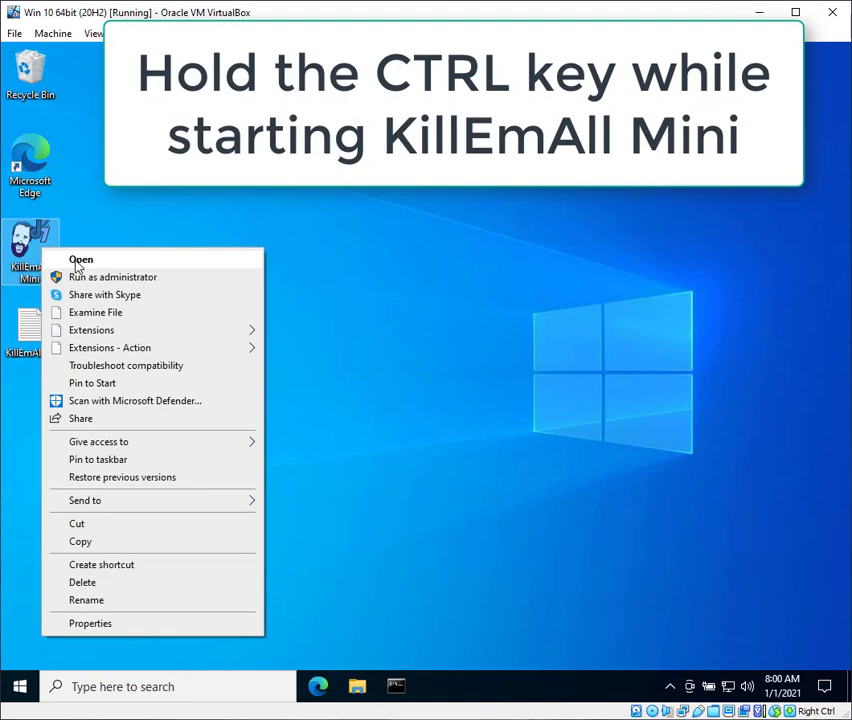
left_click(80, 262, "ctrl")
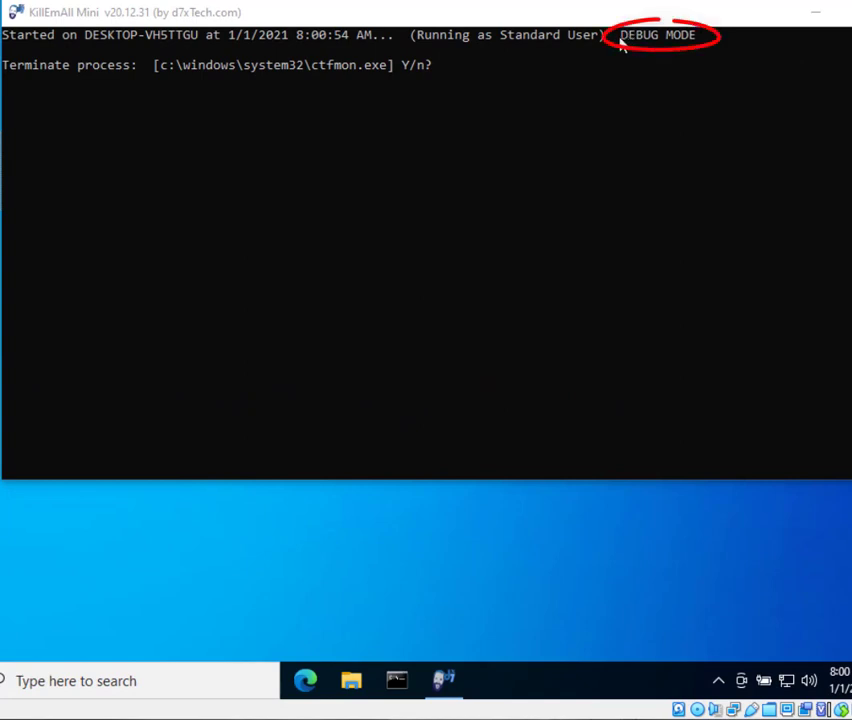
left_click_drag(620, 40, 704, 35)
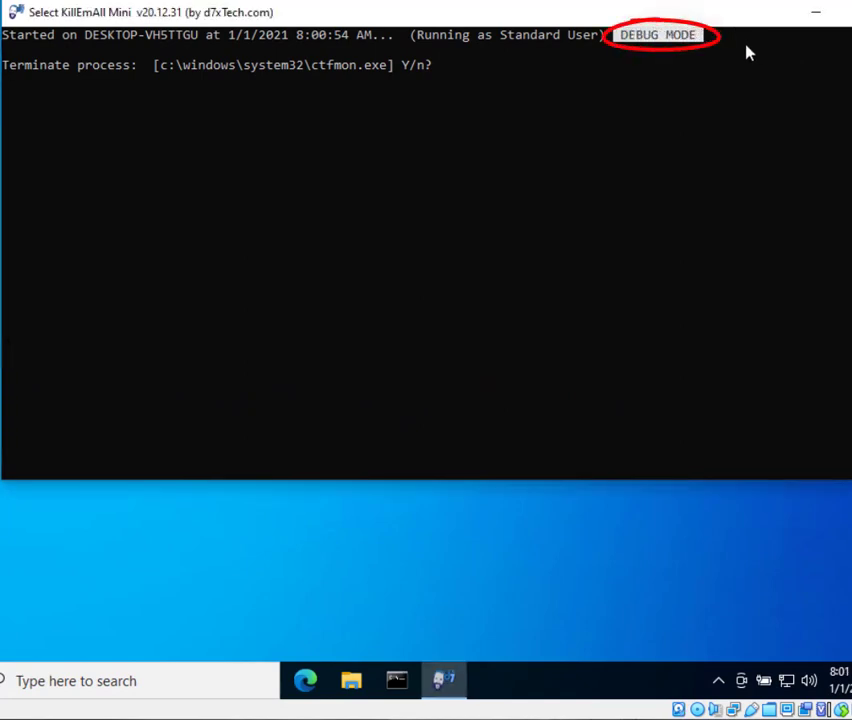
left_click(745, 52)
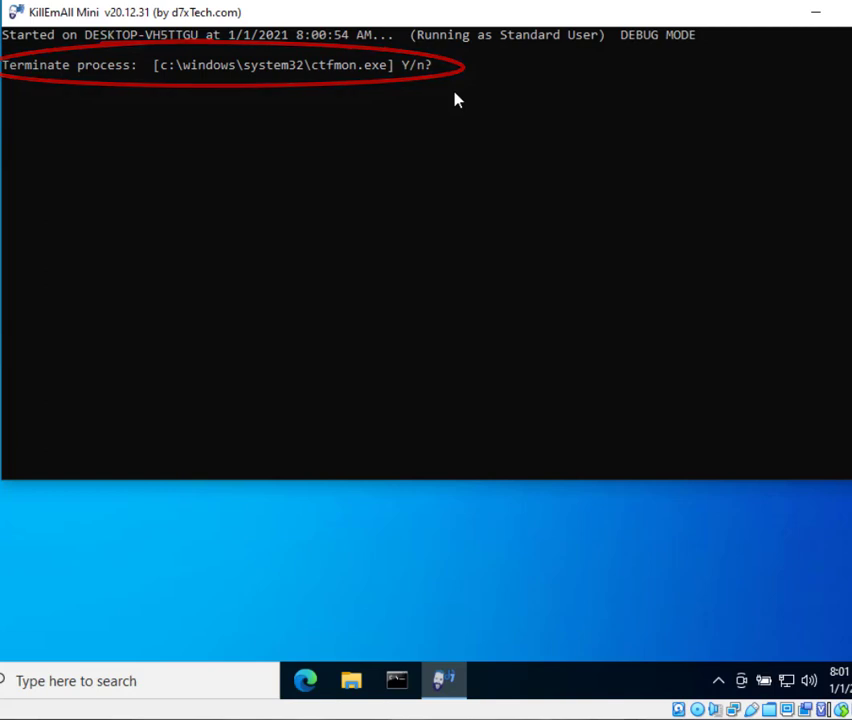
Approve terminating ctfmon.exe, textinputhost.exe and startmenuexperiencehost.exe, and highlight the last termination result
key("y")
key("y")
key("y")
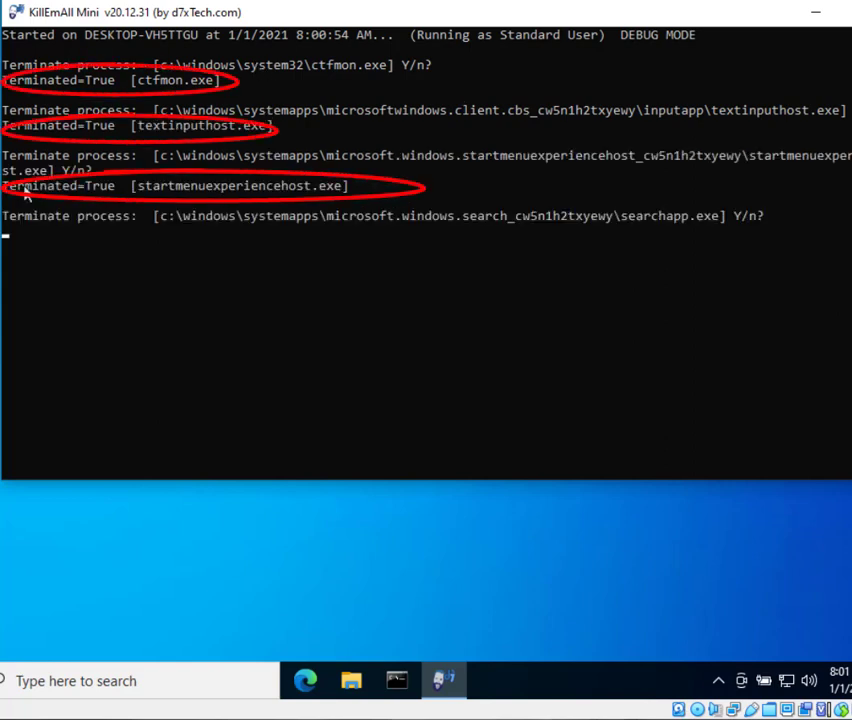
mouse_move(8, 190)
left_mouse_down()
mouse_move(344, 187)
mouse_move(350, 196)
left_mouse_up()
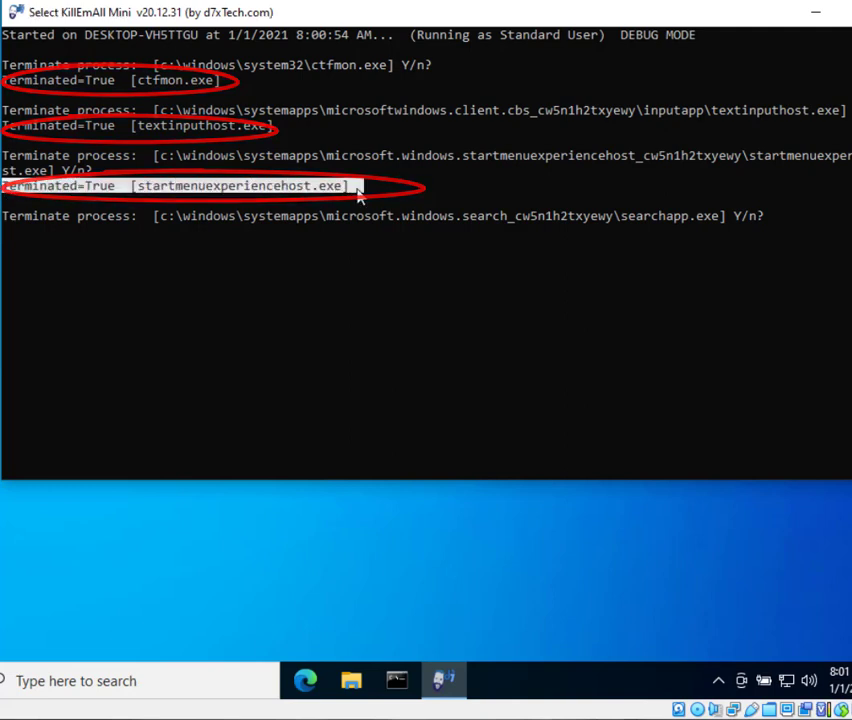
left_click(724, 214)
left_click(730, 216)
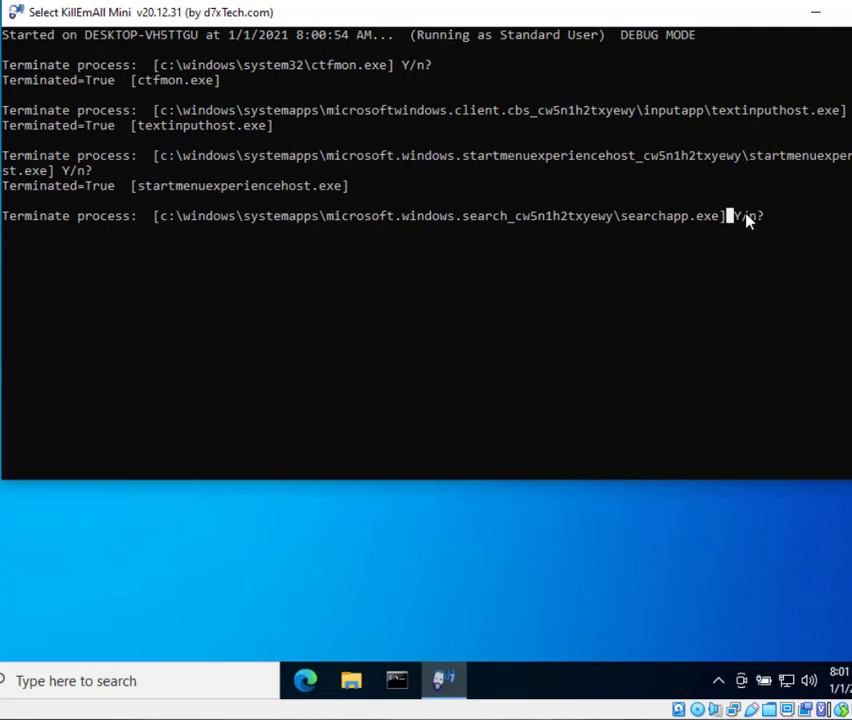
left_click(748, 220)
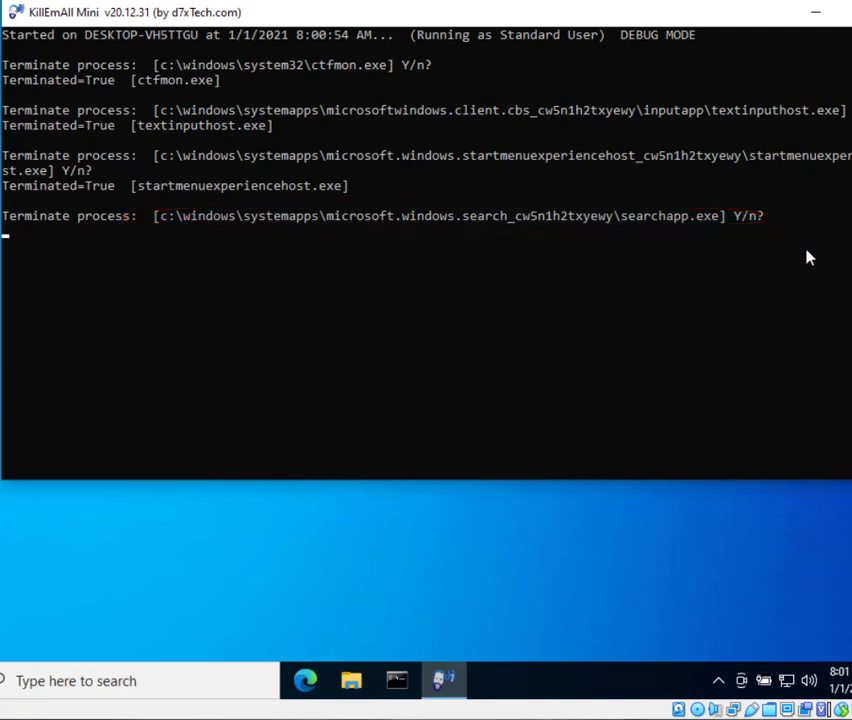
Decline terminating searchapp.exe, searchindexer.exe, searchprotocolhost.exe, searchfilterhost.exe and smartscreen.exe to finish the debug run
key("n")
key("n")
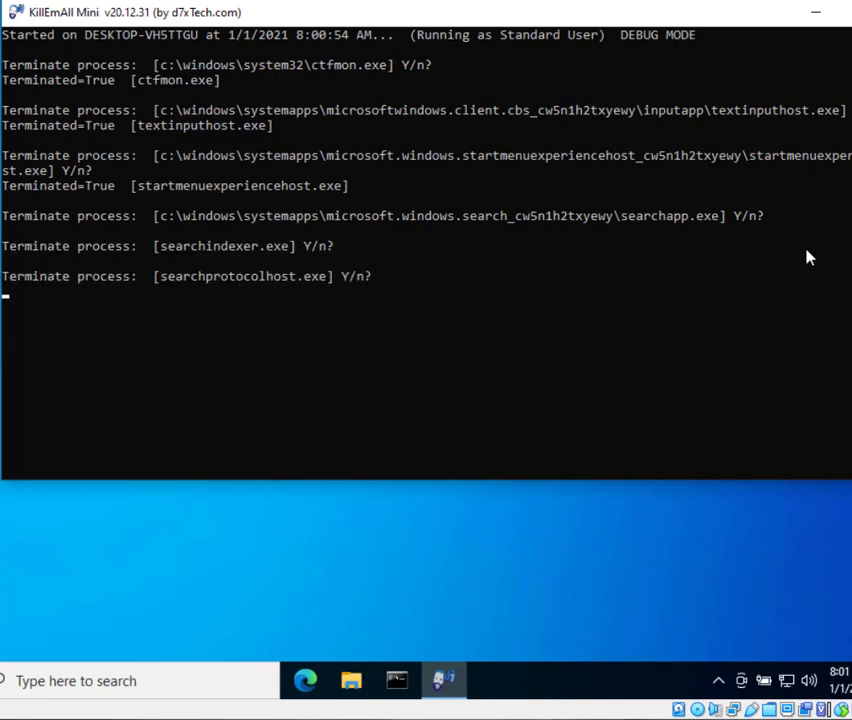
key("n")
key("n")
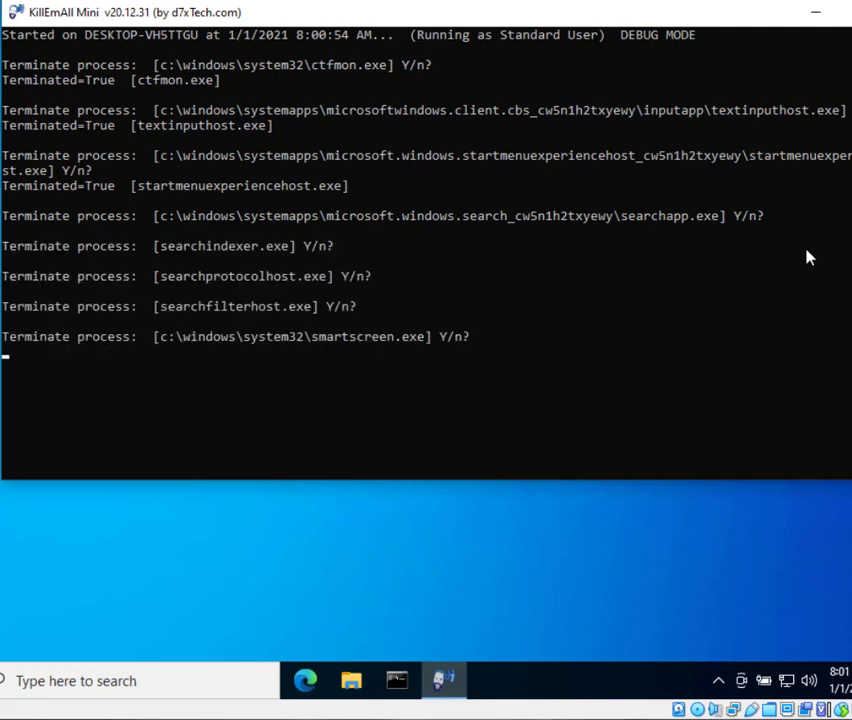
key("n")
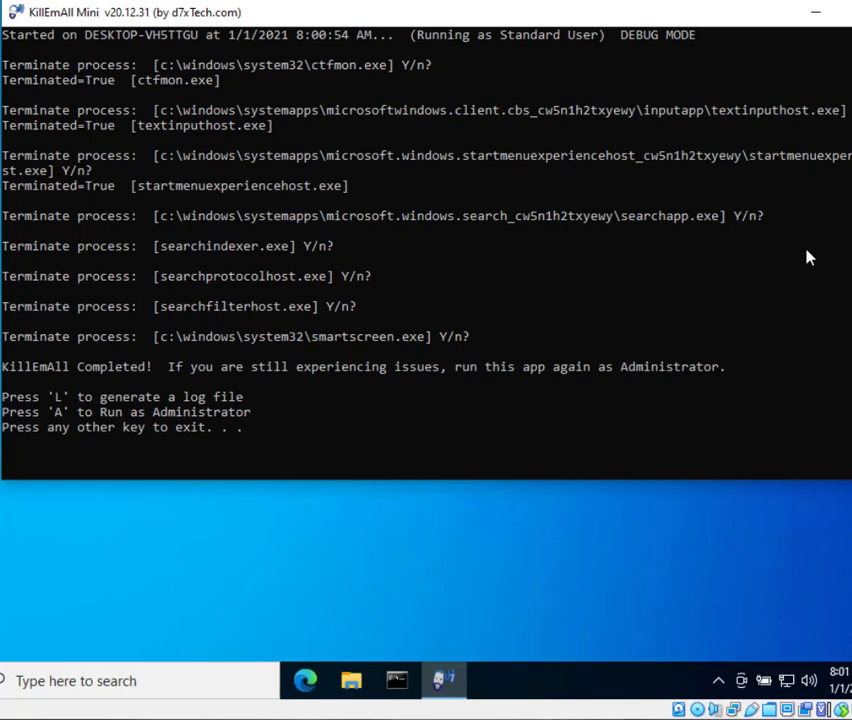
Save the debug run to the log file, exit KillEmAll Mini, and highlight the debug run's entries in KillEmAll_Log before closing it
key("l")
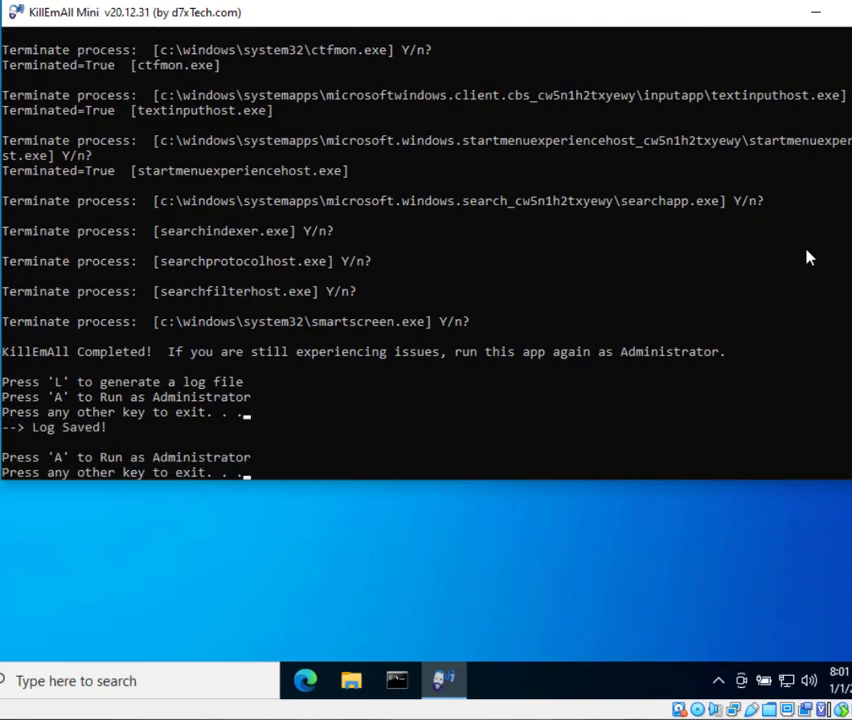
key("Return")
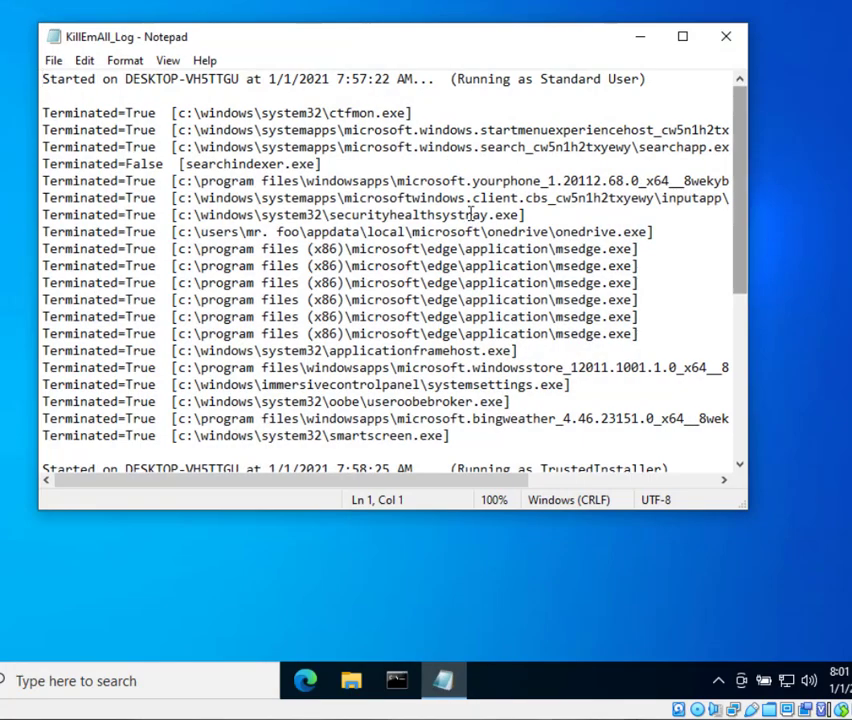
scroll(447, 240, "down", 6)
left_click_drag(281, 449, 43, 384)
left_click(175, 433)
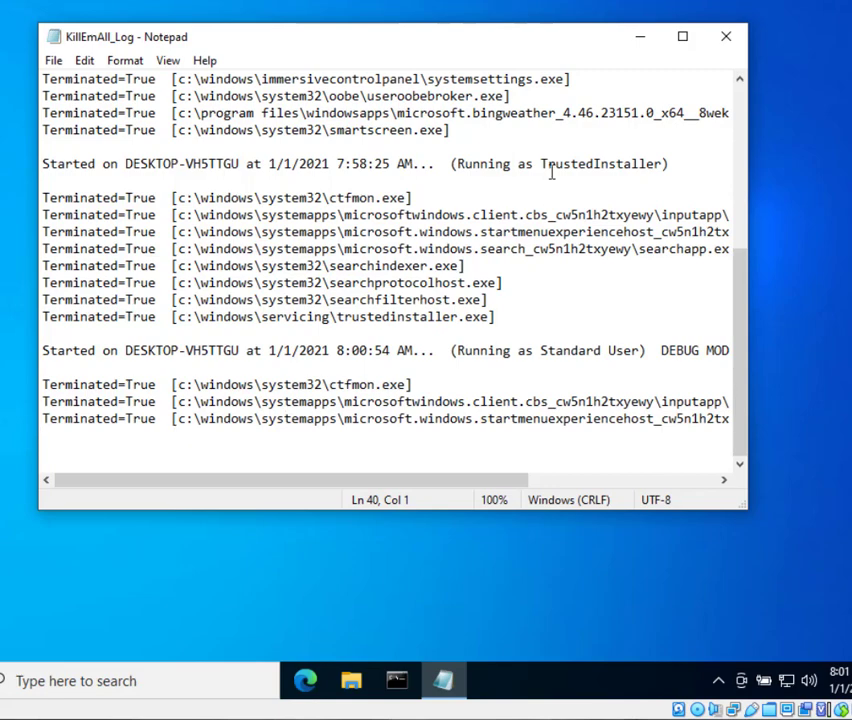
left_click(725, 37)
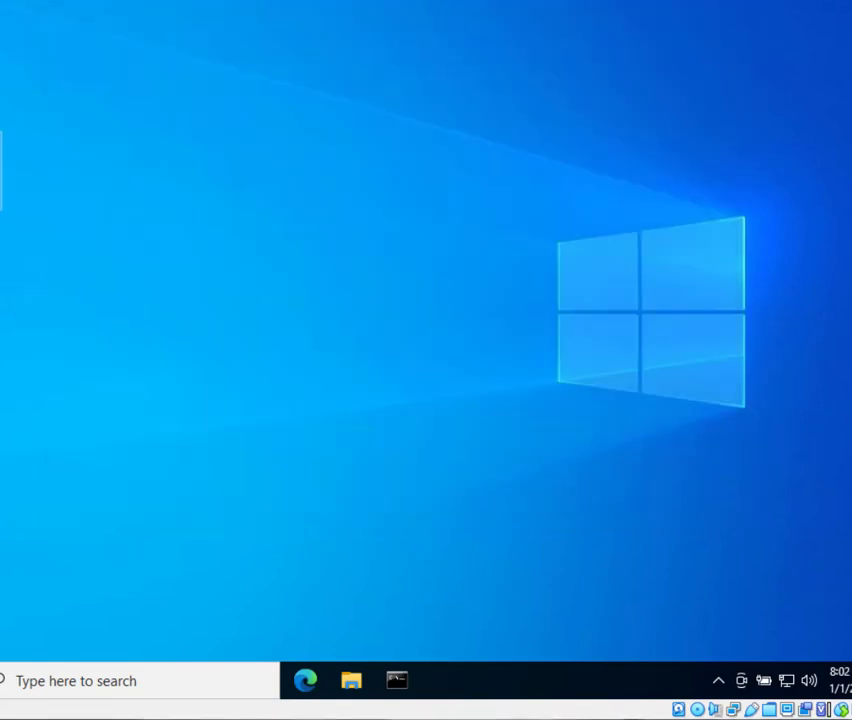
Open Command Prompt in the desktop folder and show the command line help with "Killemall Mini" /?
left_click(398, 682)
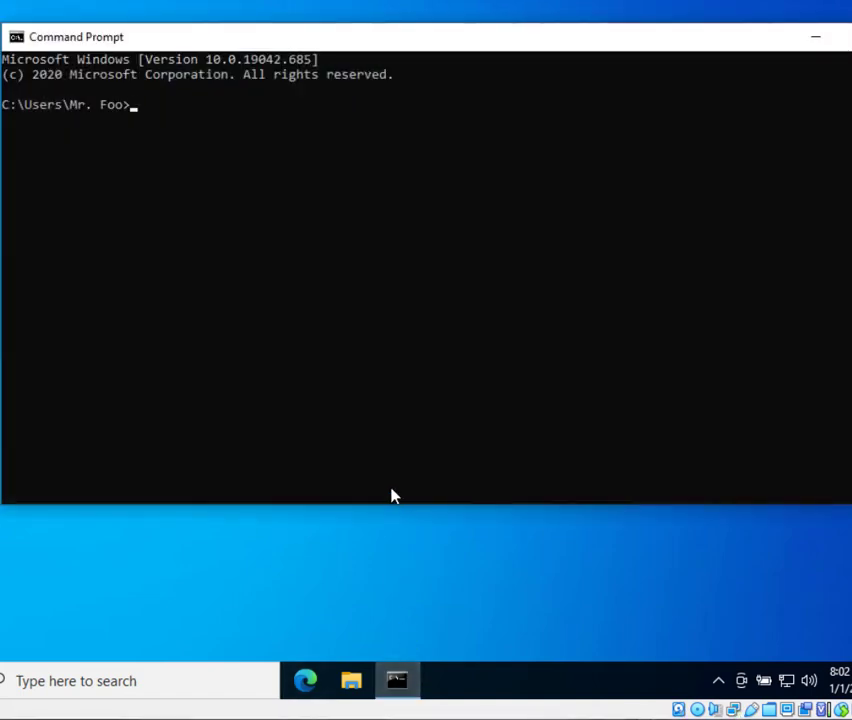
type("cd desktop")
key("Return")
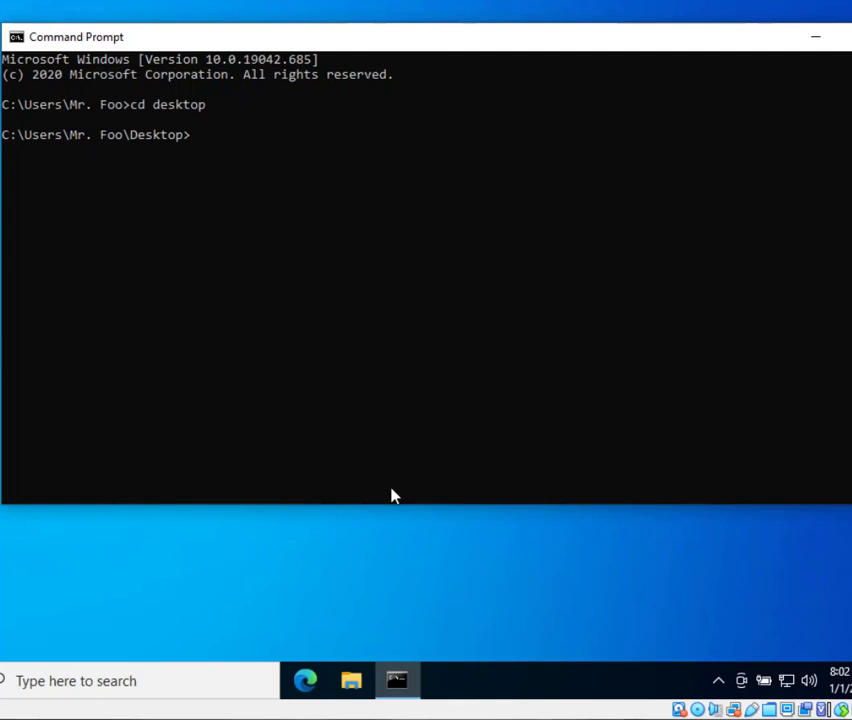
type("\"Killemall Mini\" /?")
key("Return")
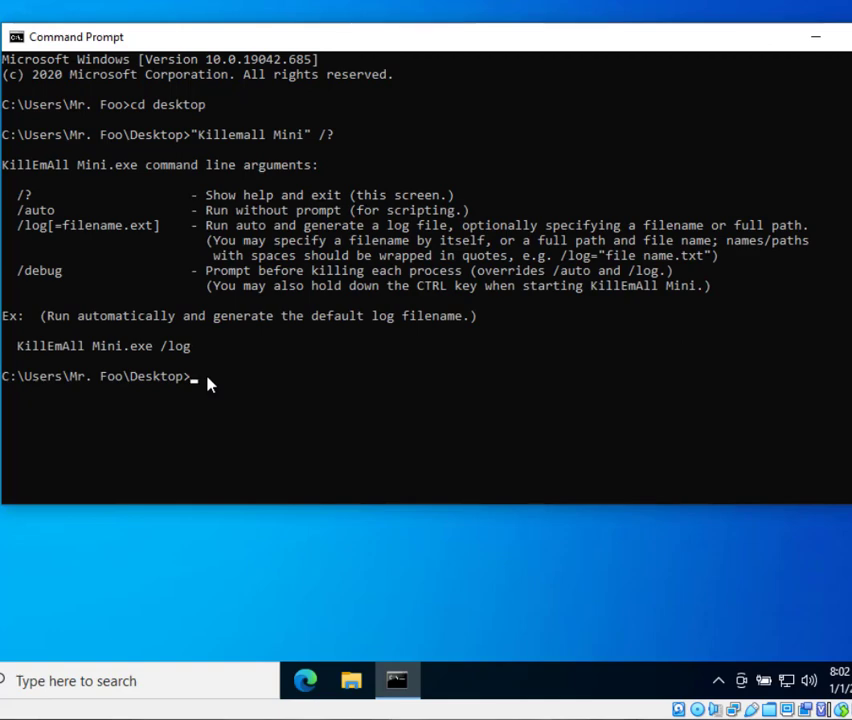
Run "Killemall Mini" with the /auto argument from the command line
key("Up")
key("BackSpace")
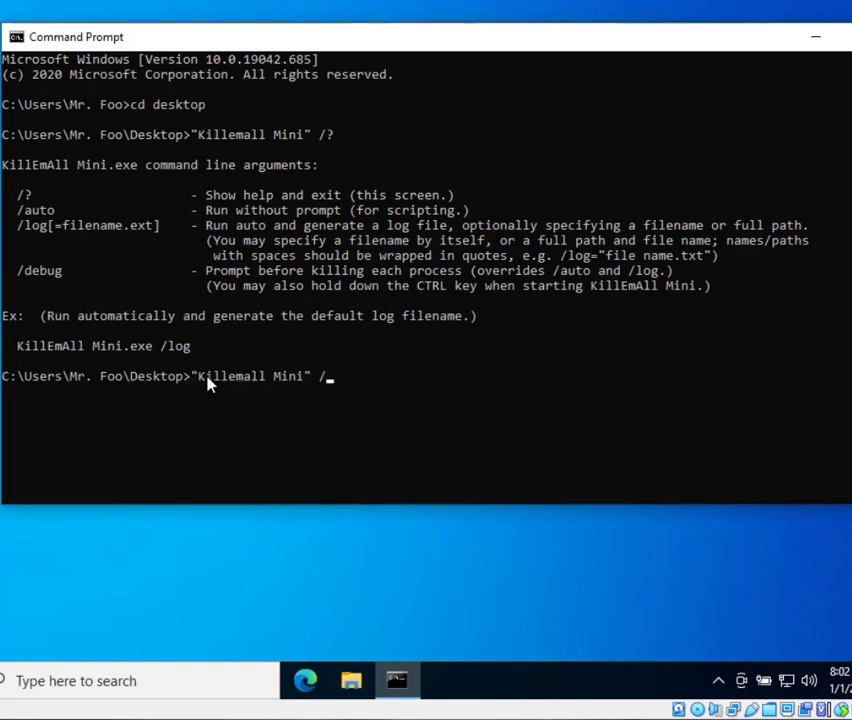
type("auto")
key("Return")
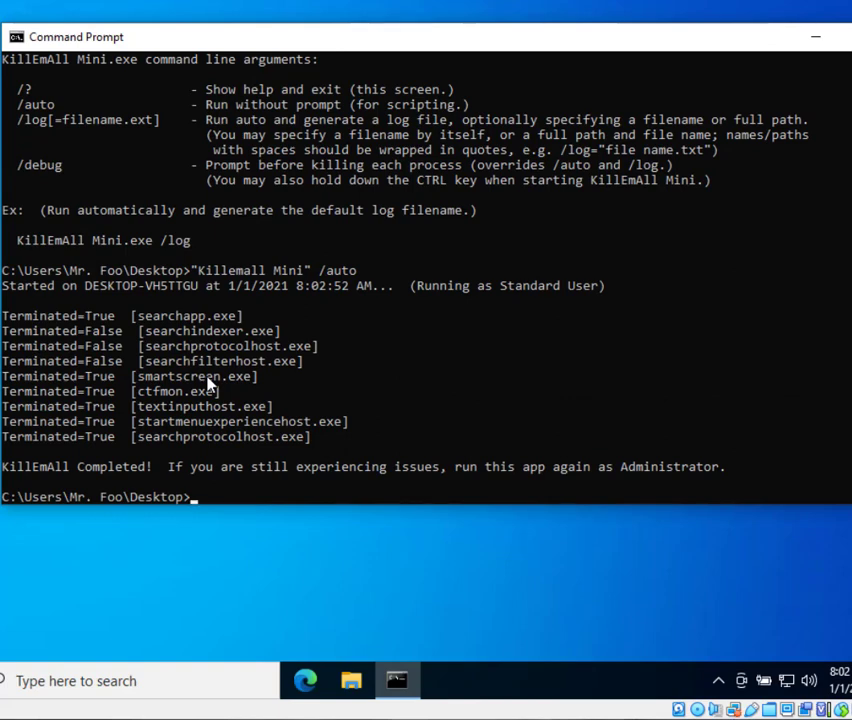
Delete the KillEmAll_Log file from the desktop and regenerate it by running "Killemall Mini" /log
right_click(35, 230)
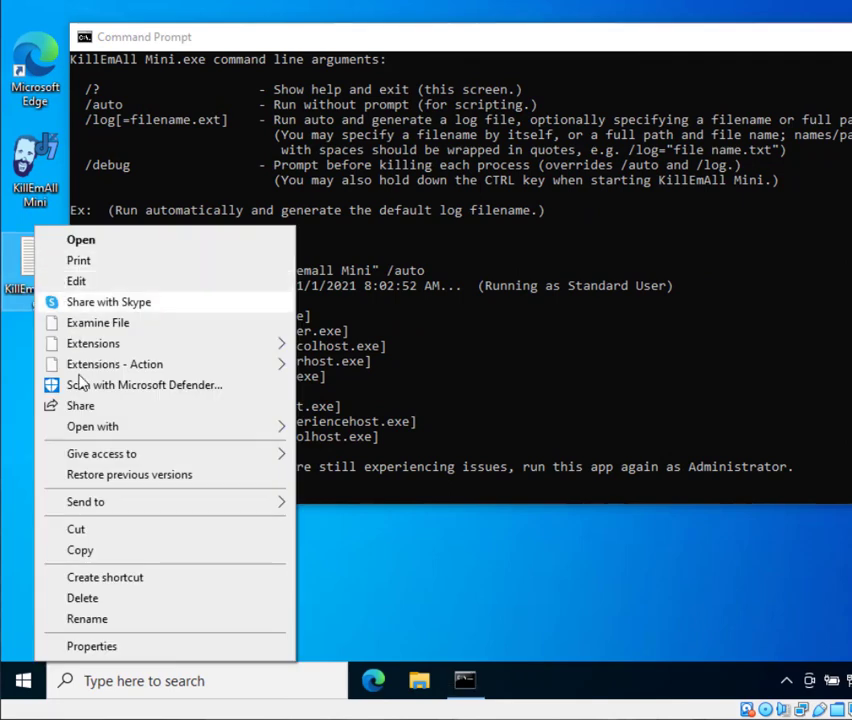
left_click(124, 597)
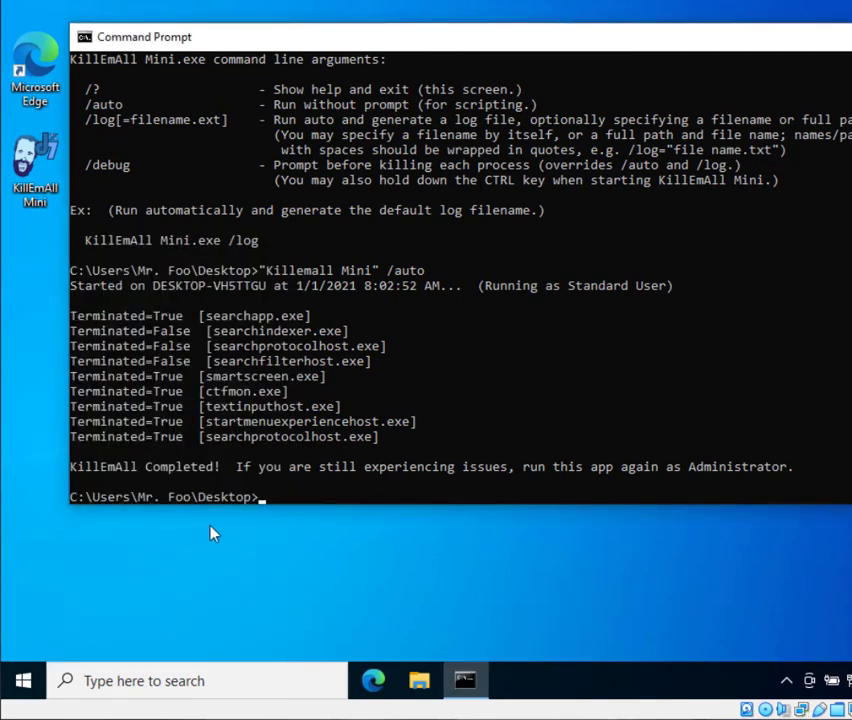
key("Up")
key("BackSpace")
key("BackSpace")
key("BackSpace")
key("BackSpace")
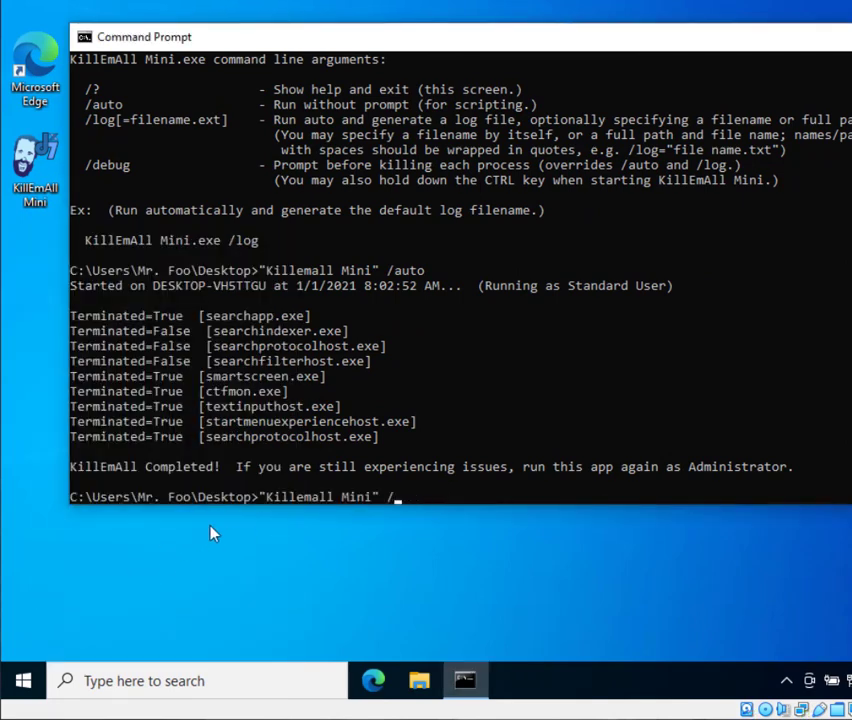
type("log")
key("Return")
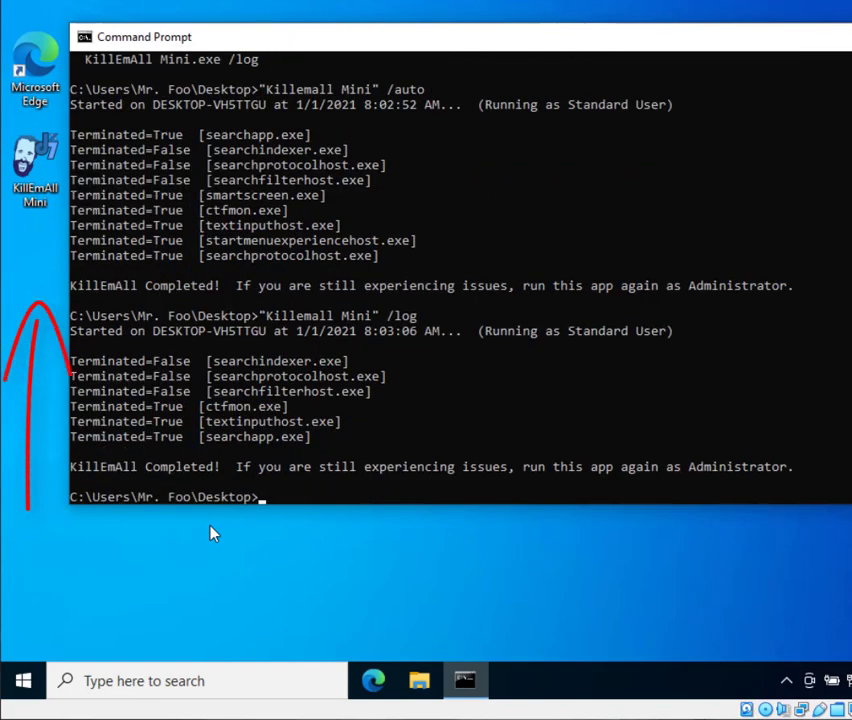
left_click(36, 282)
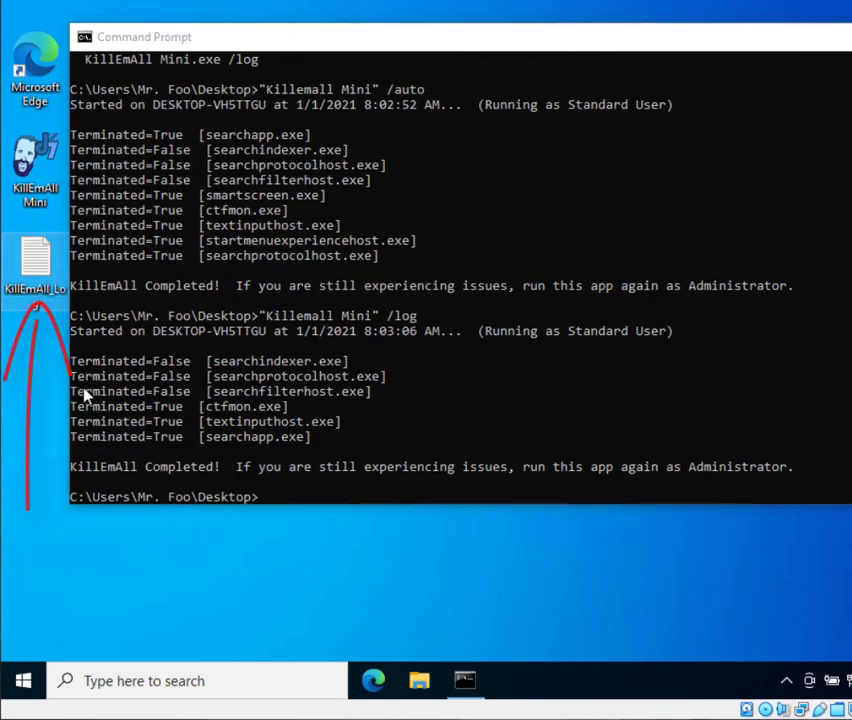
Write the command "Killemall Mini" /log="filename.txt" at the prompt without running it
key("Up")
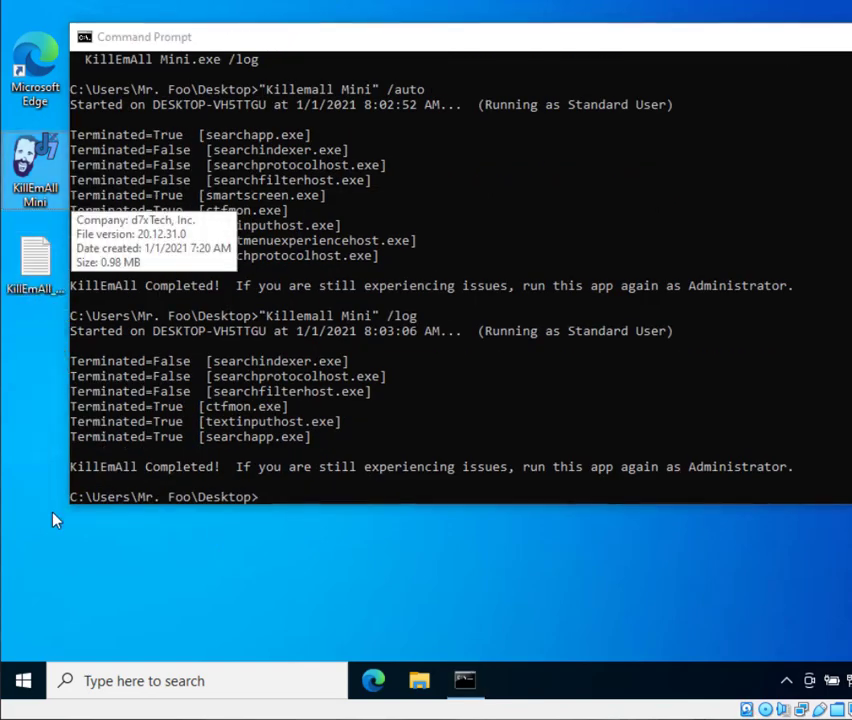
left_click(137, 490)
key("Up")
type("=\"")
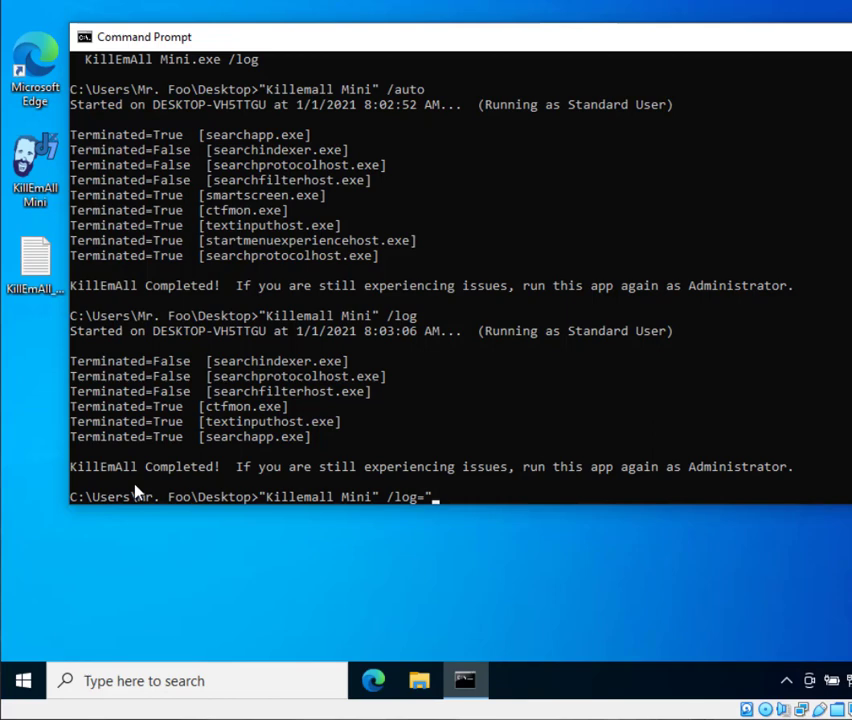
type("filename.txt\"")
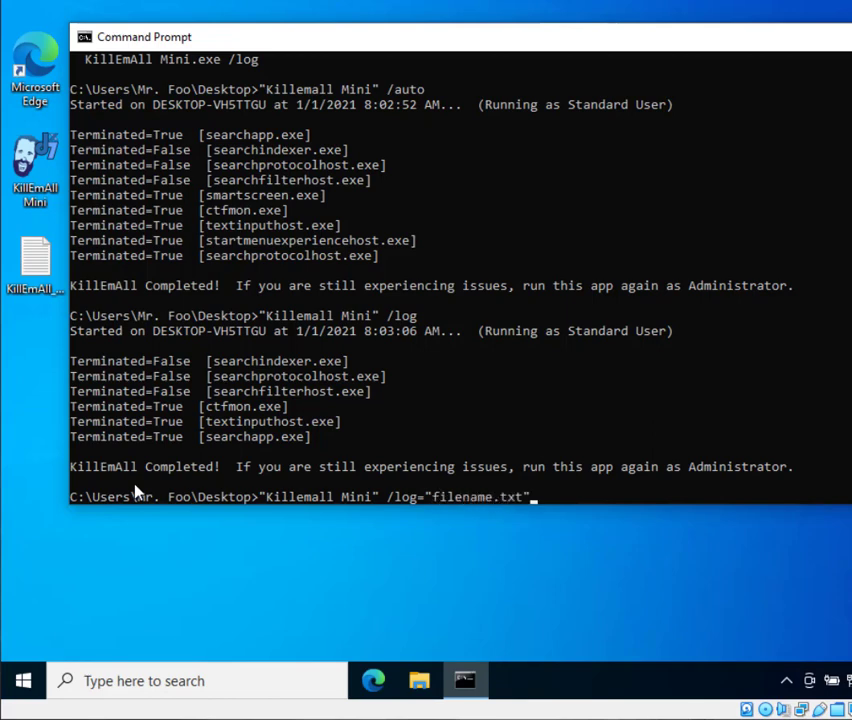
Extend the log argument to the full path "c:\filename.txt" and clear the command line without running the command
key("Left")
key("Left")
key("Left")
key("Left")
key("Left")
key("Left")
key("Left")
key("Left")
key("Left")
key("Left")
key("Left")
key("Left")
key("Left")
type("c:\\")
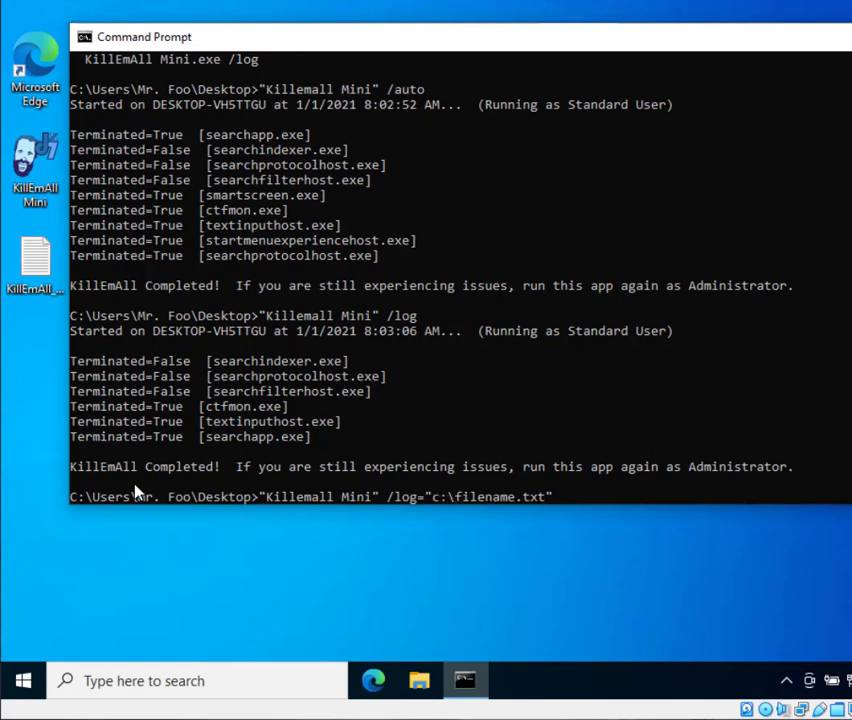
left_click(557, 503)
key("Escape")
key("Escape")
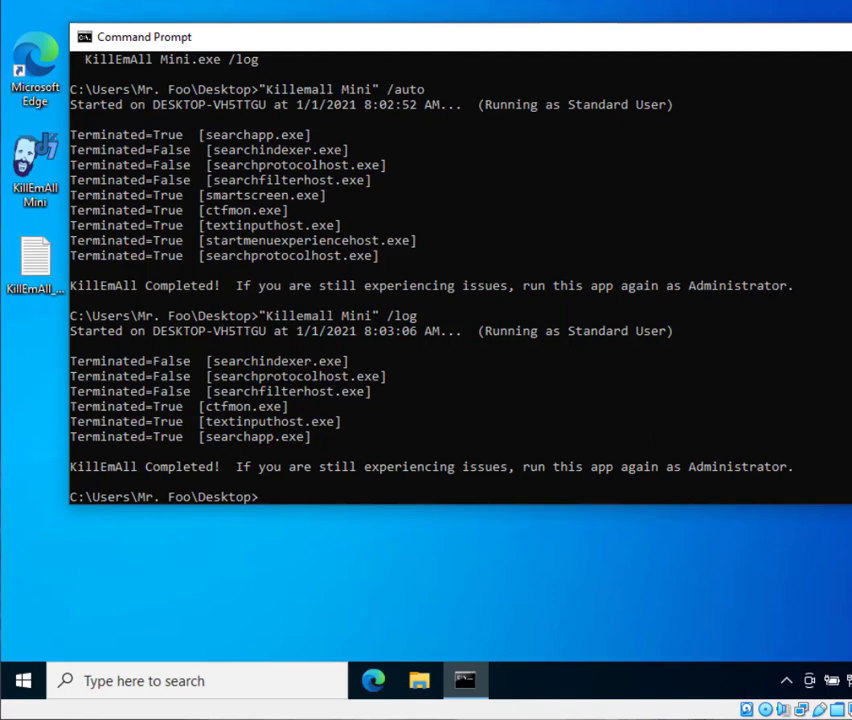